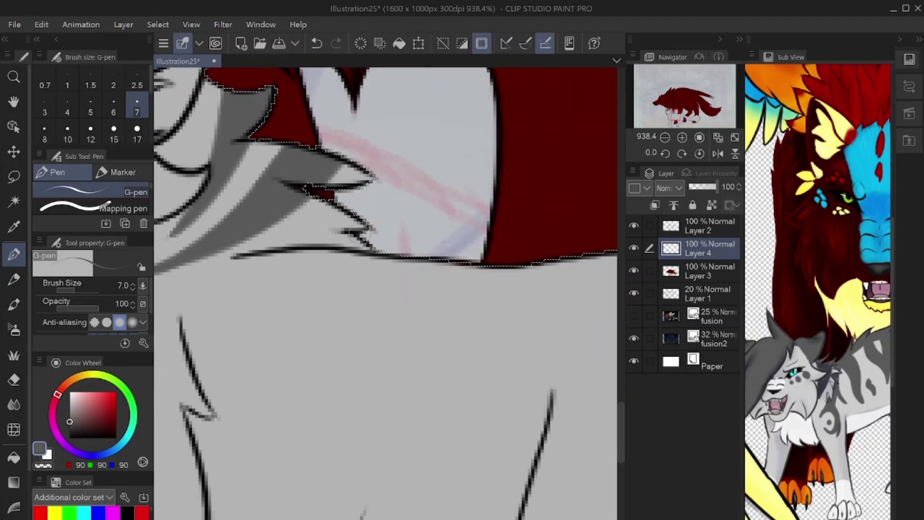
# - Set the G-pen size to 10 and paint a dark grey curled loop marking on the small cat's shoulder
pyautogui.scroll(-2, 320, 260)
pyautogui.press(']')
pyautogui.press(']')
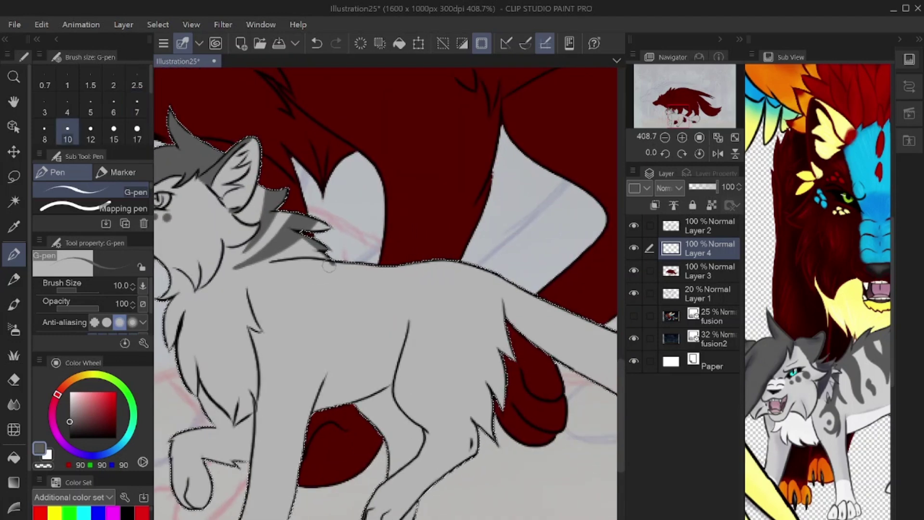
pyautogui.scroll(4, 192, 381)
pyautogui.moveTo(389, 252)
pyautogui.mouseDown()
pyautogui.moveTo(462, 157)
pyautogui.moveTo(445, 391)
pyautogui.moveTo(408, 327)
pyautogui.mouseUp()
pyautogui.hotkey('ctrl', 'z')
pyautogui.moveTo(429, 190)
pyautogui.mouseDown()
pyautogui.moveTo(428, 368)
pyautogui.moveTo(408, 308)
pyautogui.mouseUp()
pyautogui.moveTo(409, 306)
pyautogui.mouseDown()
pyautogui.moveTo(443, 393)
pyautogui.moveTo(514, 180)
pyautogui.mouseUp()
pyautogui.moveTo(436, 159); pyautogui.dragTo(534, 207)
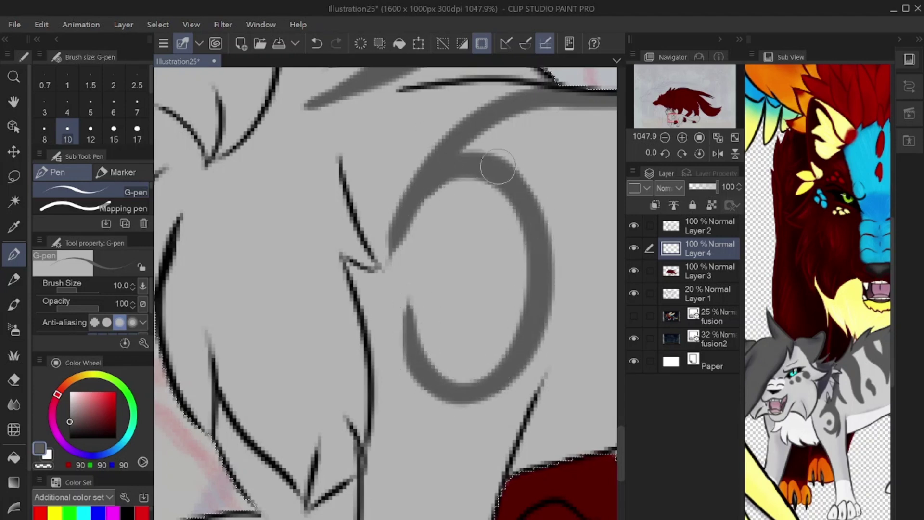
# - Finish the shoulder marking with a central dot, a pointed tail beneath the loop and a short offshoot beside it
pyautogui.moveTo(554, 99)
pyautogui.mouseDown()
pyautogui.moveTo(478, 140)
pyautogui.moveTo(575, 241)
pyautogui.mouseUp()
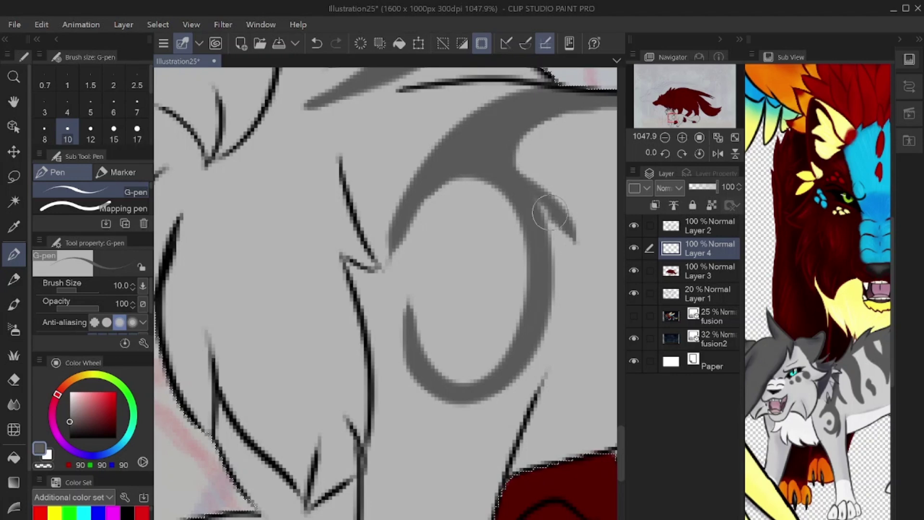
pyautogui.moveTo(468, 321); pyautogui.dragTo(464, 336)
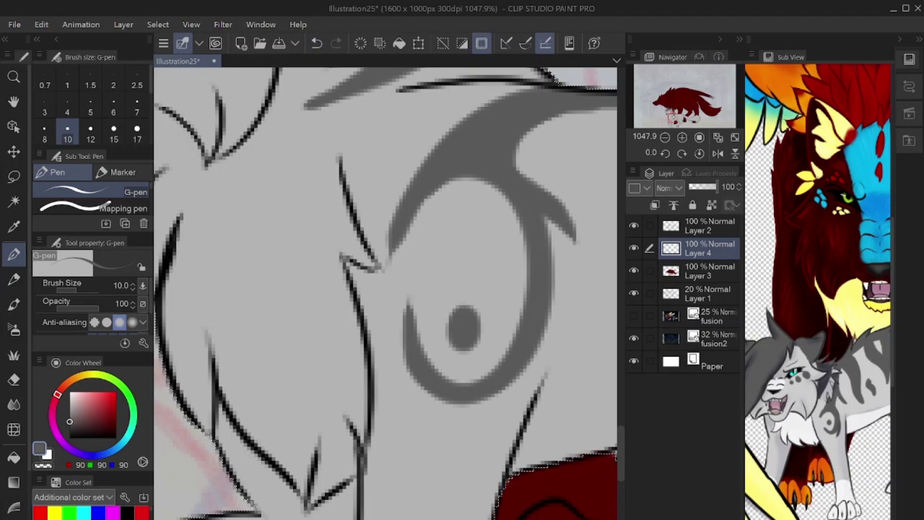
pyautogui.moveTo(533, 336); pyautogui.dragTo(505, 383)
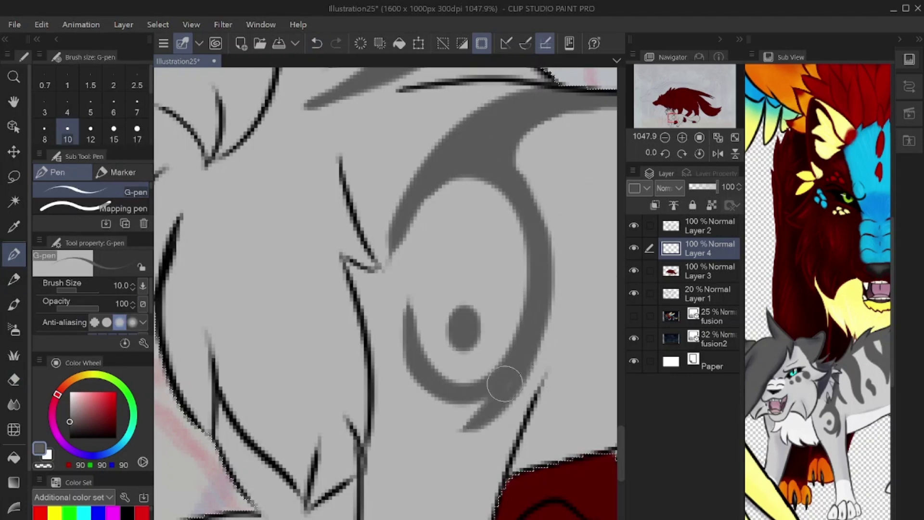
pyautogui.moveTo(530, 138); pyautogui.dragTo(549, 162)
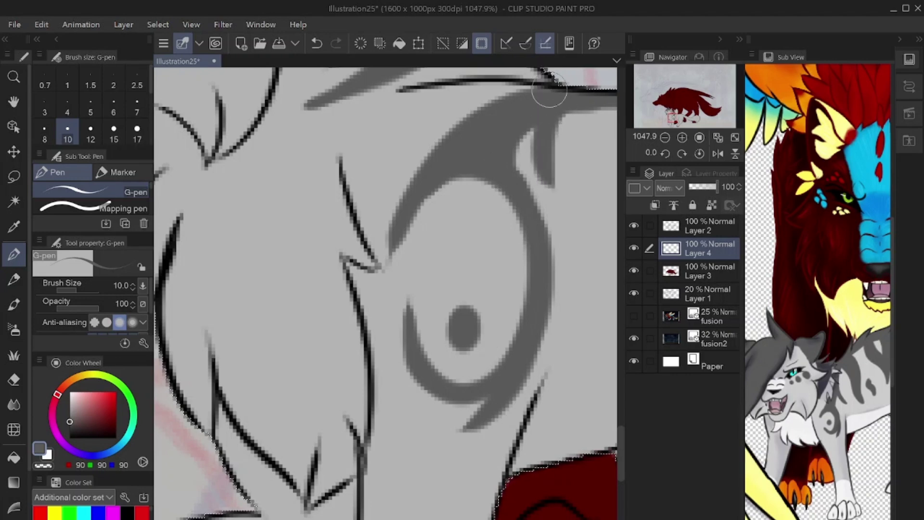
# - Paint dark grey vertical stripes and a small separate spot on the cat's flank below the back
pyautogui.moveTo(602, 130)
pyautogui.mouseDown()
pyautogui.moveTo(377, 136)
pyautogui.moveTo(380, 381)
pyautogui.moveTo(405, 289)
pyautogui.moveTo(417, 148)
pyautogui.moveTo(376, 318)
pyautogui.moveTo(219, 332)
pyautogui.mouseUp()
pyautogui.moveTo(324, 252)
pyautogui.mouseDown()
pyautogui.moveTo(317, 363)
pyautogui.moveTo(324, 260)
pyautogui.moveTo(320, 279)
pyautogui.mouseUp()
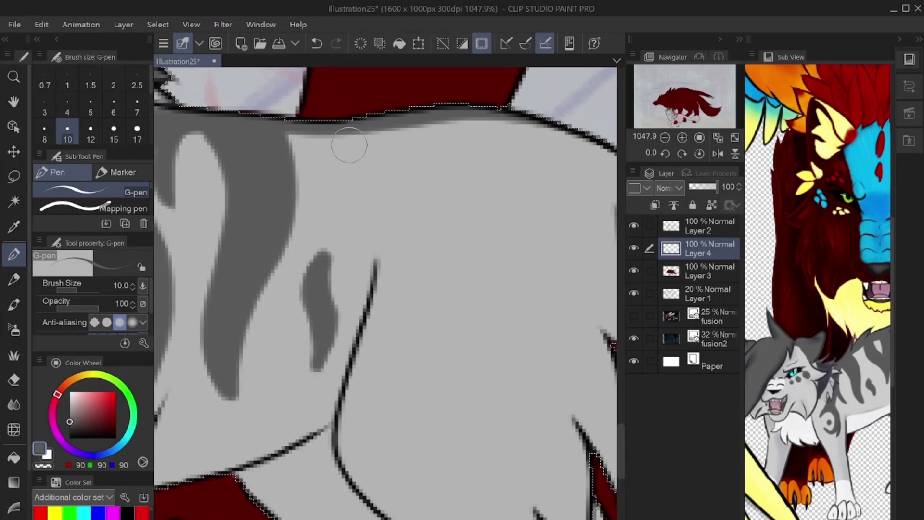
pyautogui.moveTo(349, 145)
pyautogui.mouseDown()
pyautogui.moveTo(340, 166)
pyautogui.moveTo(353, 348)
pyautogui.mouseUp()
pyautogui.moveTo(380, 258)
pyautogui.mouseDown()
pyautogui.moveTo(448, 107)
pyautogui.moveTo(367, 167)
pyautogui.moveTo(402, 137)
pyautogui.moveTo(364, 273)
pyautogui.mouseUp()
pyautogui.moveTo(373, 132)
pyautogui.mouseDown()
pyautogui.moveTo(350, 155)
pyautogui.moveTo(352, 177)
pyautogui.mouseUp()
pyautogui.moveTo(434, 289)
pyautogui.mouseDown()
pyautogui.moveTo(306, 220)
pyautogui.moveTo(333, 247)
pyautogui.mouseUp()
# - Show the hindquarters in the reference image and paint matching dark stripes running from the cat's back down to its thigh
pyautogui.click(867, 342)
pyautogui.moveTo(867, 343); pyautogui.dragTo(759, 342)
pyautogui.click(811, 352)
pyautogui.moveTo(385, 192); pyautogui.dragTo(418, 214)
pyautogui.moveTo(385, 99); pyautogui.dragTo(322, 392)
pyautogui.moveTo(336, 328)
pyautogui.mouseDown()
pyautogui.moveTo(461, 418)
pyautogui.moveTo(324, 394)
pyautogui.moveTo(363, 211)
pyautogui.moveTo(356, 279)
pyautogui.mouseUp()
pyautogui.click(316, 43)
pyautogui.click(13, 380)
pyautogui.click(14, 254)
pyautogui.moveTo(382, 233)
pyautogui.mouseDown()
pyautogui.moveTo(330, 356)
pyautogui.moveTo(339, 318)
pyautogui.mouseUp()
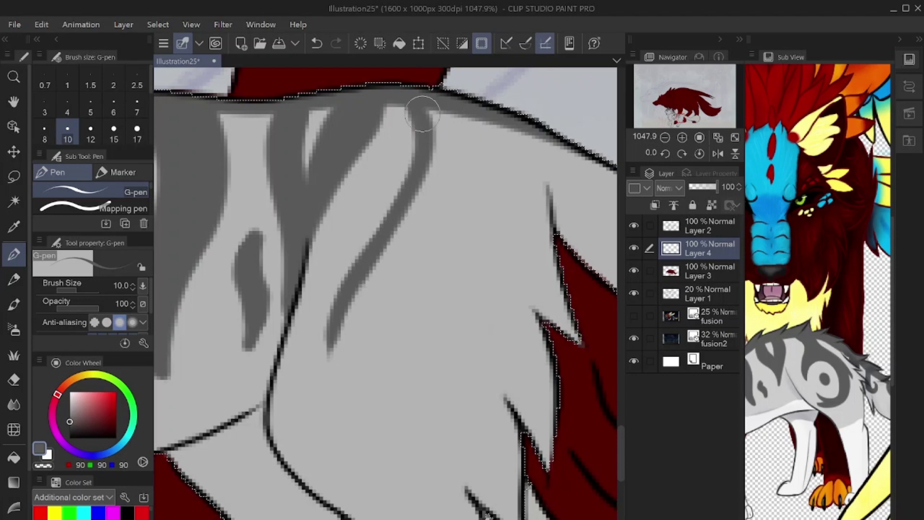
# - Paint a thick curled ring marking with side offshoots on the cat's thigh
pyautogui.moveTo(389, 236)
pyautogui.mouseDown()
pyautogui.moveTo(334, 397)
pyautogui.moveTo(349, 435)
pyautogui.moveTo(333, 414)
pyautogui.moveTo(351, 424)
pyautogui.moveTo(377, 475)
pyautogui.moveTo(392, 439)
pyautogui.moveTo(457, 385)
pyautogui.mouseUp()
pyautogui.moveTo(481, 311); pyautogui.dragTo(483, 392)
pyautogui.moveTo(446, 234); pyautogui.dragTo(515, 316)
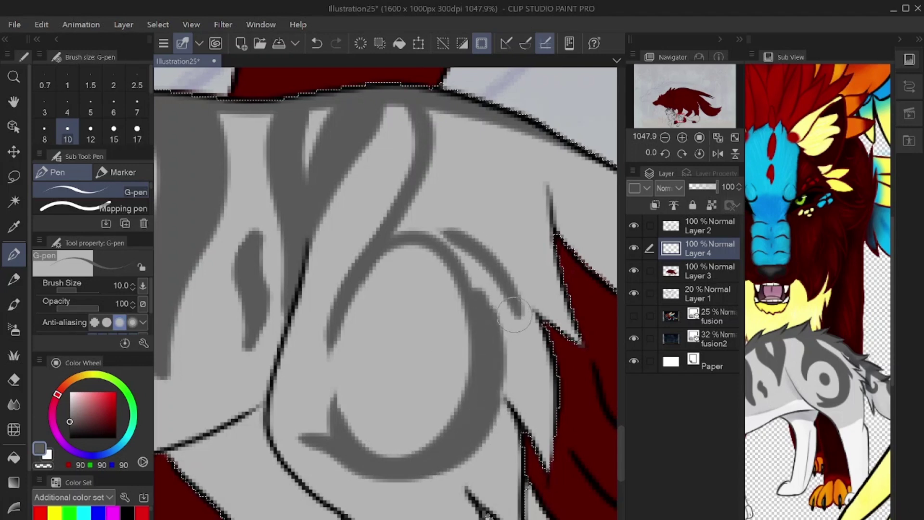
pyautogui.moveTo(460, 266); pyautogui.dragTo(490, 306)
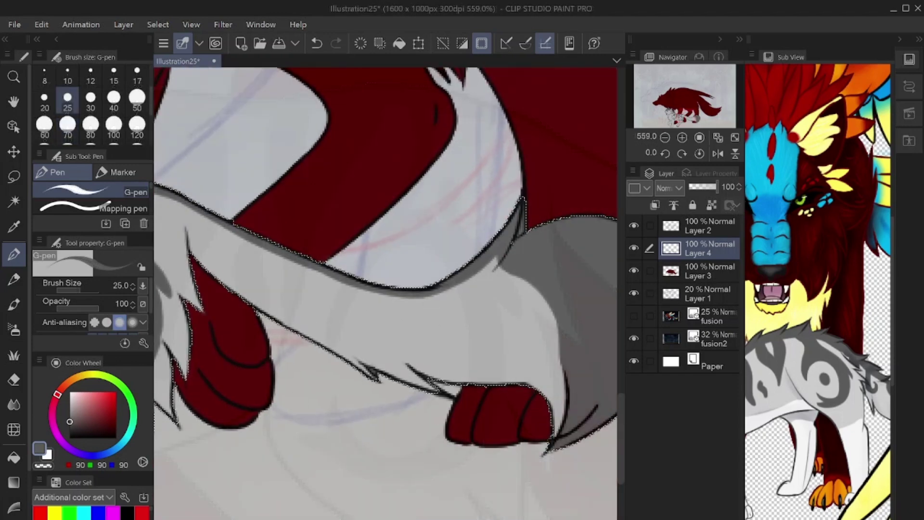
# - Paint hooked and curled dark grey markings along the upper edge of the cat's tail with the G-pen at size 17
pyautogui.moveTo(531, 270)
pyautogui.mouseDown()
pyautogui.moveTo(453, 276)
pyautogui.moveTo(508, 255)
pyautogui.mouseUp()
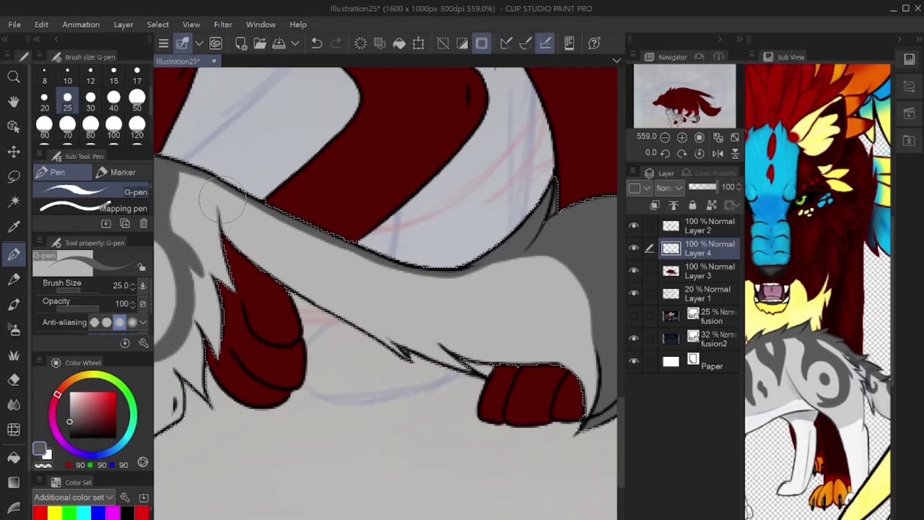
pyautogui.moveTo(262, 204)
pyautogui.mouseDown()
pyautogui.moveTo(291, 245)
pyautogui.moveTo(278, 235)
pyautogui.mouseUp()
pyautogui.moveTo(264, 208)
pyautogui.mouseDown()
pyautogui.moveTo(280, 254)
pyautogui.moveTo(329, 275)
pyautogui.mouseUp()
pyautogui.hotkey('ctrl', 'z')
pyautogui.press('[')
pyautogui.press('[')
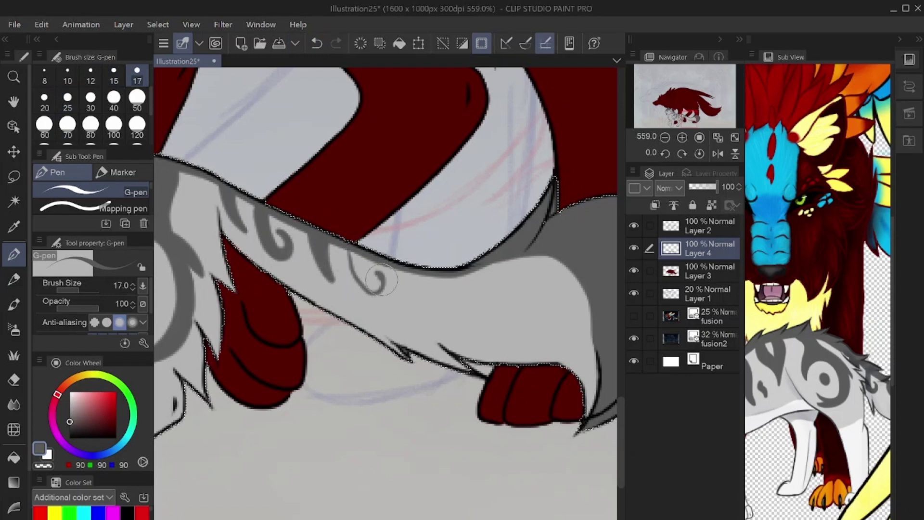
pyautogui.moveTo(399, 271); pyautogui.dragTo(402, 276)
pyautogui.hotkey('ctrl', 'z')
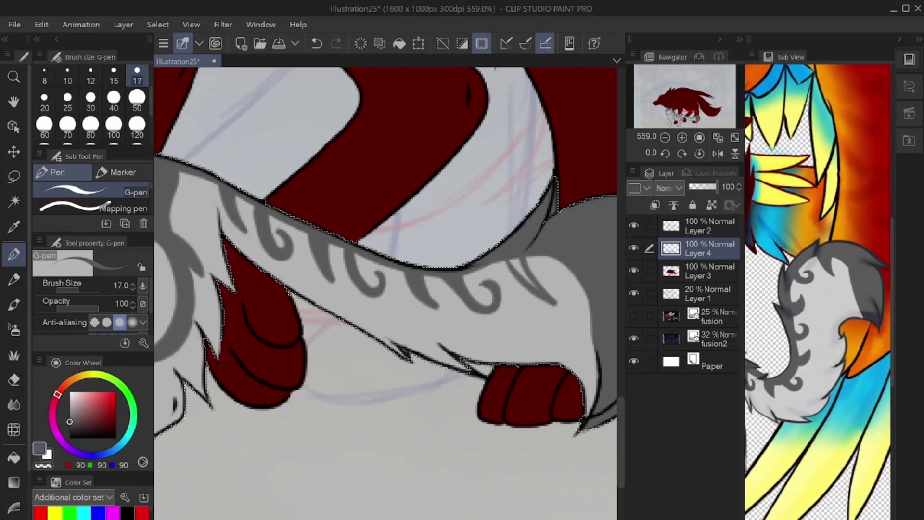
pyautogui.hotkey('ctrl', 'z')
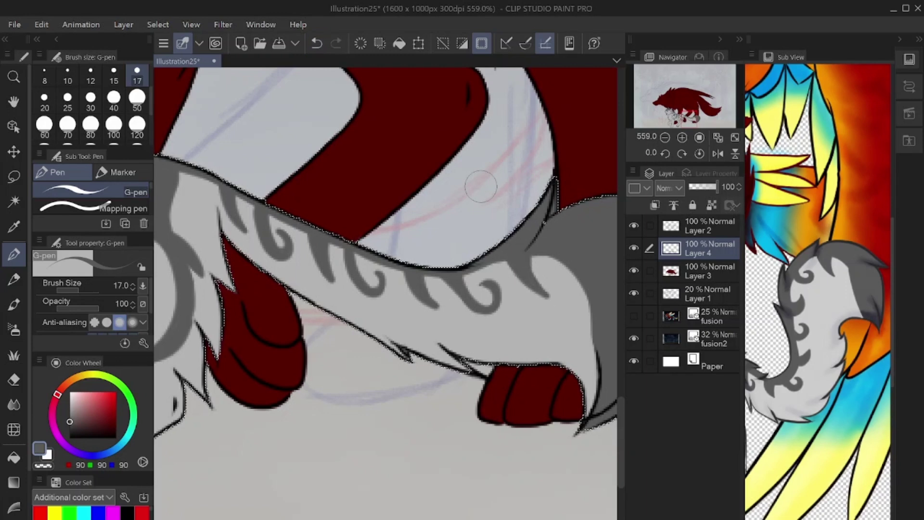
# - Choose near-white (243, 243, 243) and paint a patch on the cat's muzzle just behind the nose
pyautogui.scroll(-5, 433, 149)
pyautogui.scroll(6, 335, 240)
pyautogui.moveTo(336, 240); pyautogui.dragTo(428, 347)
pyautogui.click(70, 394)
pyautogui.scroll(1, 383, 252)
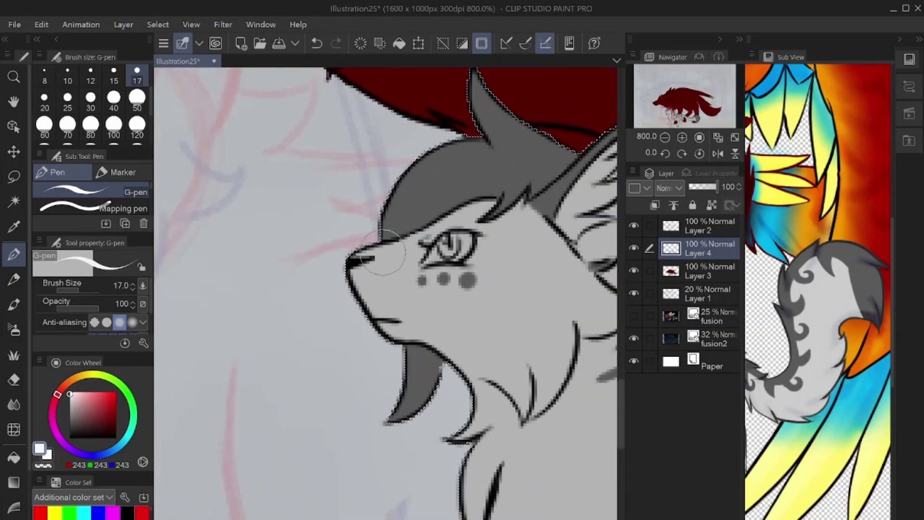
pyautogui.moveTo(357, 254); pyautogui.dragTo(217, 234)
# - Sample off-white (241, 241, 241) from the cat in the reference image and paint the inner ear and throat fur
pyautogui.moveTo(777, 86); pyautogui.dragTo(832, 91)
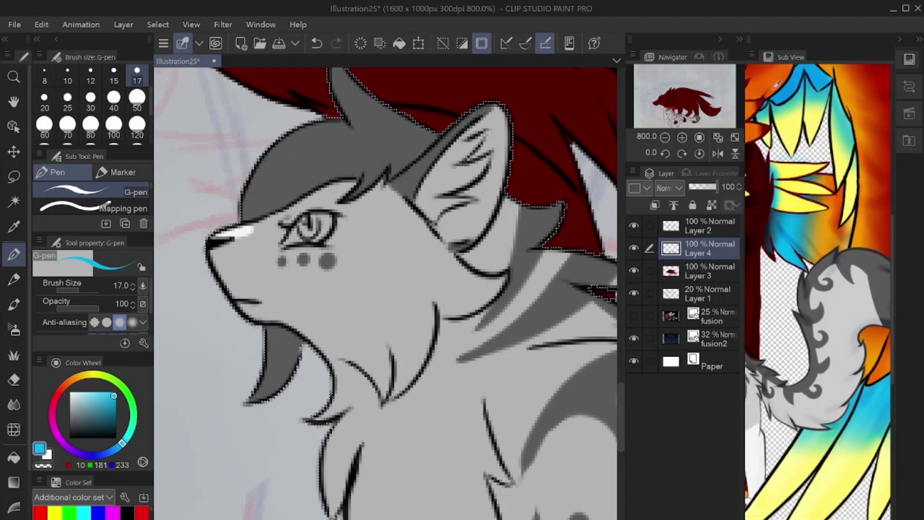
pyautogui.moveTo(779, 193); pyautogui.dragTo(837, 212)
pyautogui.moveTo(770, 332); pyautogui.dragTo(883, 277)
pyautogui.click(796, 395)
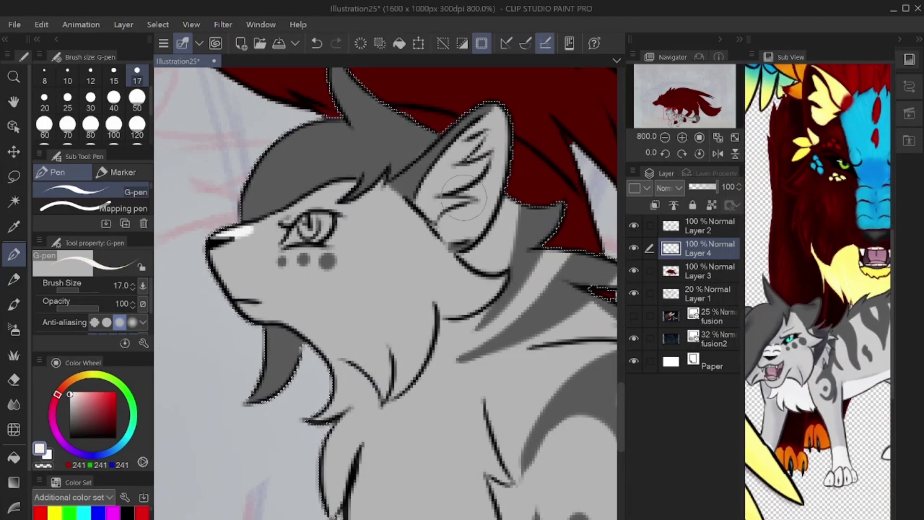
pyautogui.moveTo(468, 201); pyautogui.dragTo(438, 205)
pyautogui.moveTo(449, 163); pyautogui.dragTo(447, 183)
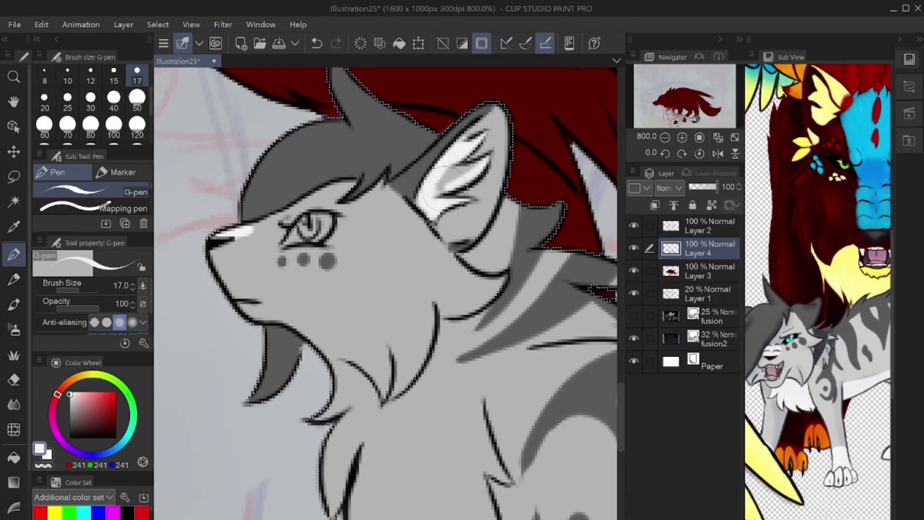
pyautogui.moveTo(336, 360)
pyautogui.mouseDown()
pyautogui.moveTo(322, 177)
pyautogui.moveTo(353, 233)
pyautogui.moveTo(336, 242)
pyautogui.moveTo(353, 423)
pyautogui.mouseUp()
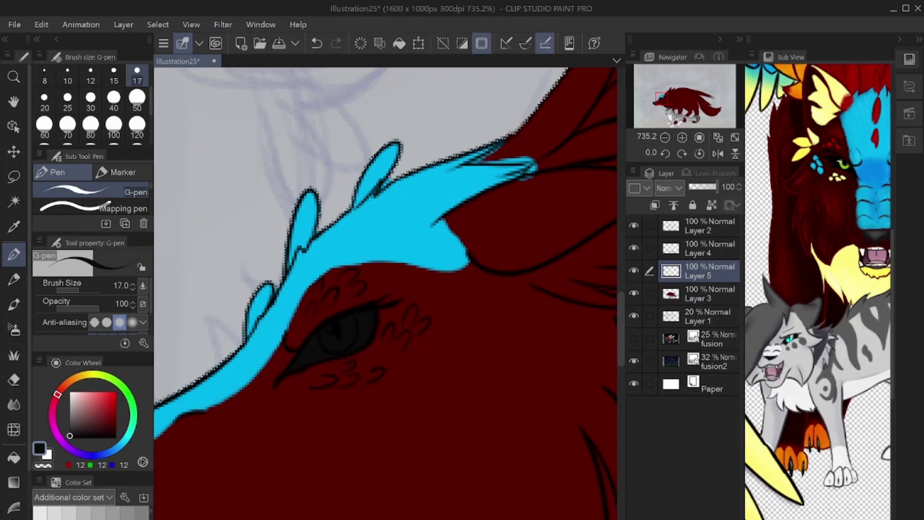
# - Paint the wolf's iris bright green, shading its upper part with dark green (0, 26, 0) and mid green (0, 201, 0)
pyautogui.scroll(2, 69, 513)
pyautogui.click(69, 513)
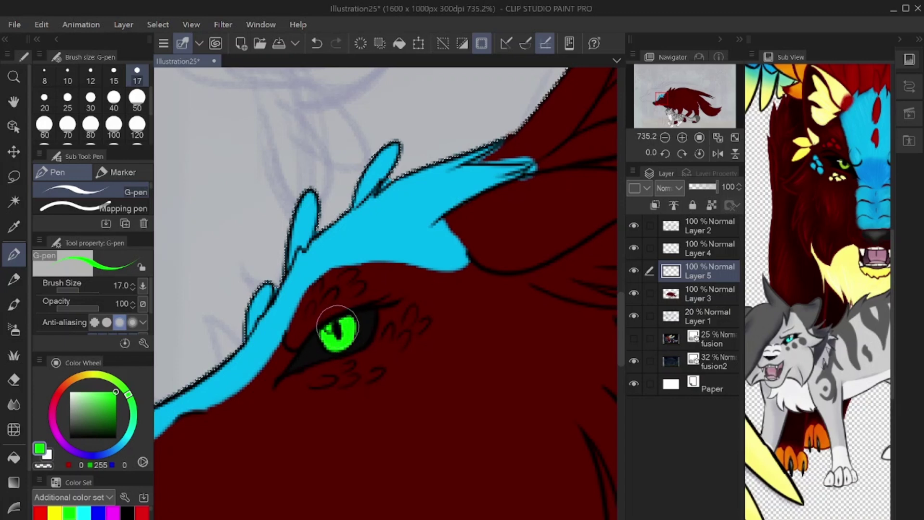
pyautogui.click(116, 432)
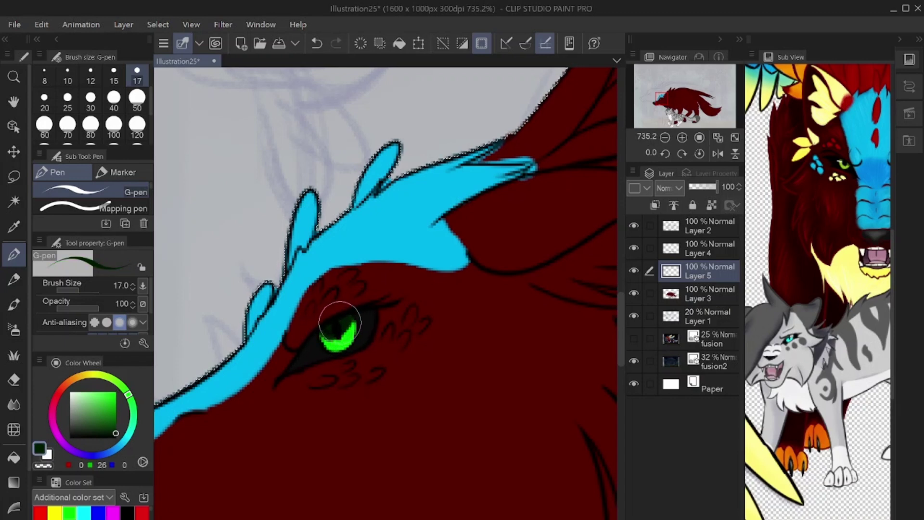
pyautogui.click(116, 415)
pyautogui.click(116, 401)
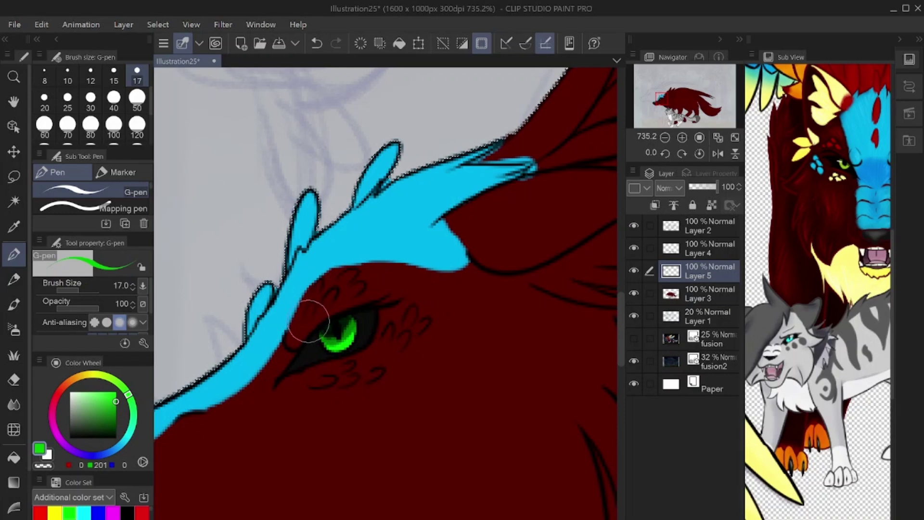
# - Add a white highlight to the wolf's eye and paint bright green (0, 255, 0) streaks in the iris
pyautogui.click(70, 393)
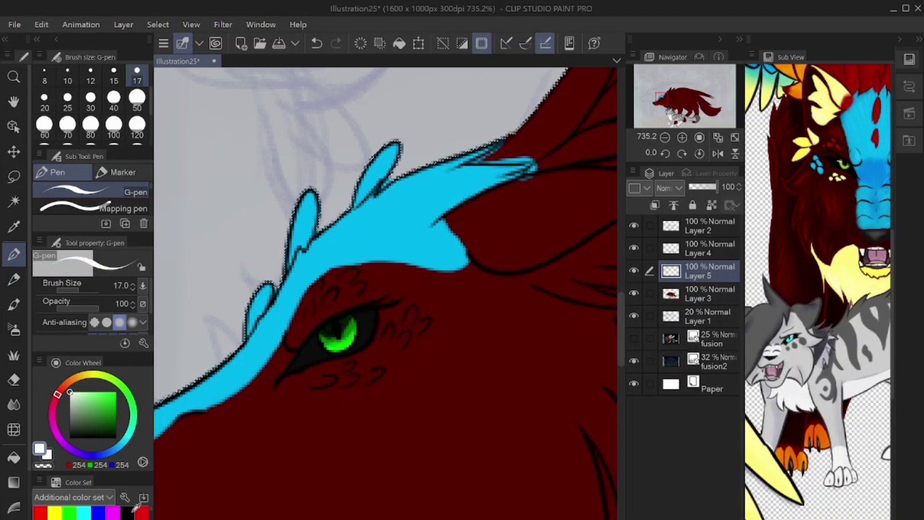
pyautogui.click(328, 330)
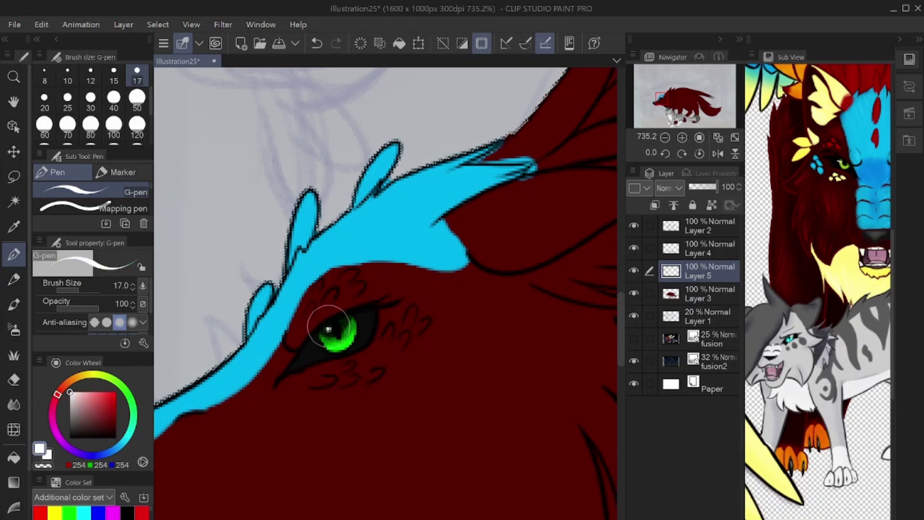
pyautogui.scroll(-5, 315, 305)
pyautogui.scroll(6, 316, 304)
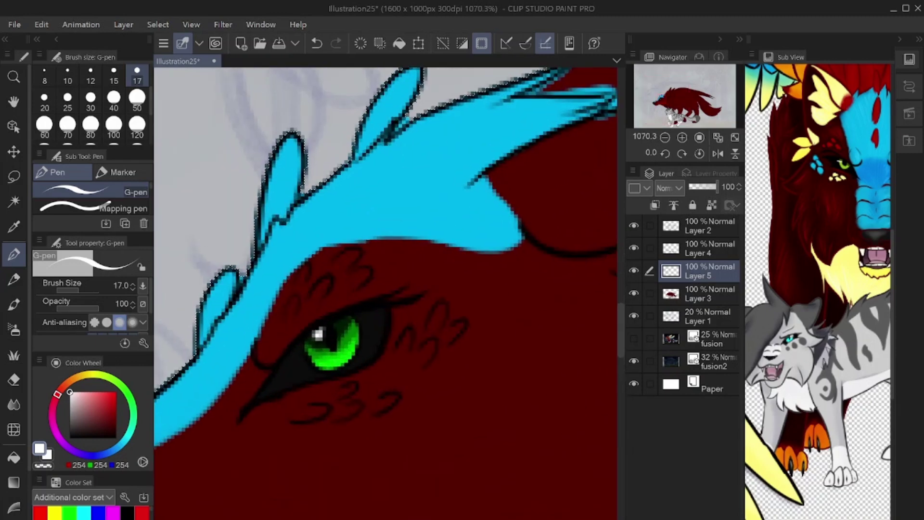
pyautogui.keyDown('alt'); pyautogui.click(335, 360); pyautogui.keyUp('alt')
pyautogui.scroll(-5, 324, 339)
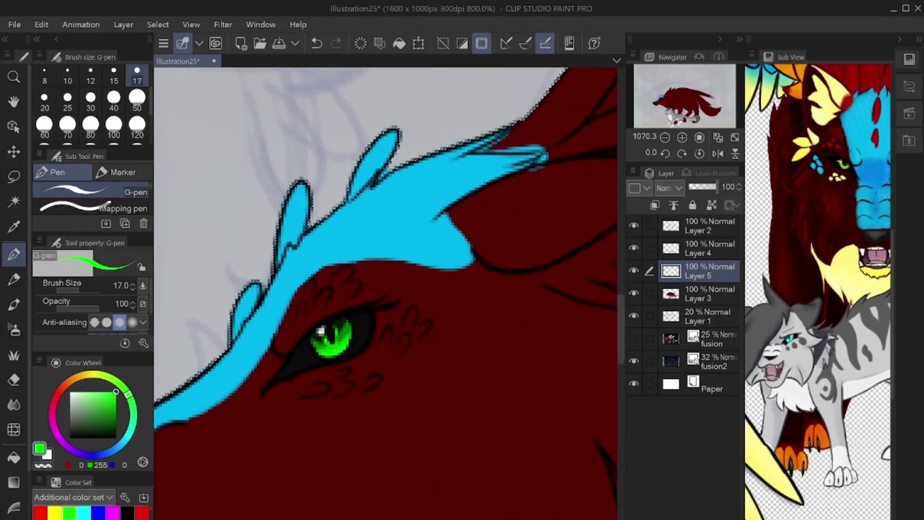
pyautogui.scroll(5, 327, 337)
pyautogui.scroll(-1, 44, 511)
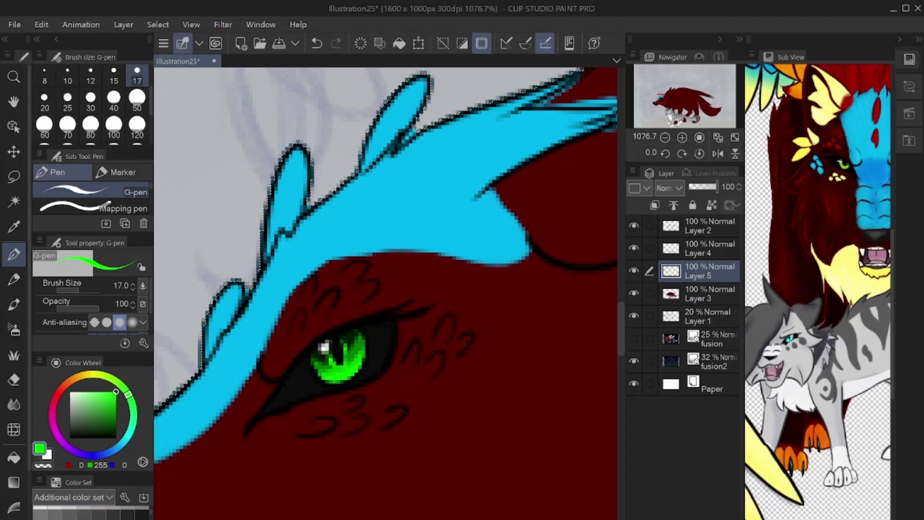
# - Colour the small scales above the wolf's eye red (230, 0, 19)
pyautogui.click(44, 514)
pyautogui.moveTo(299, 319)
pyautogui.mouseDown()
pyautogui.moveTo(407, 306)
pyautogui.moveTo(402, 321)
pyautogui.mouseUp()
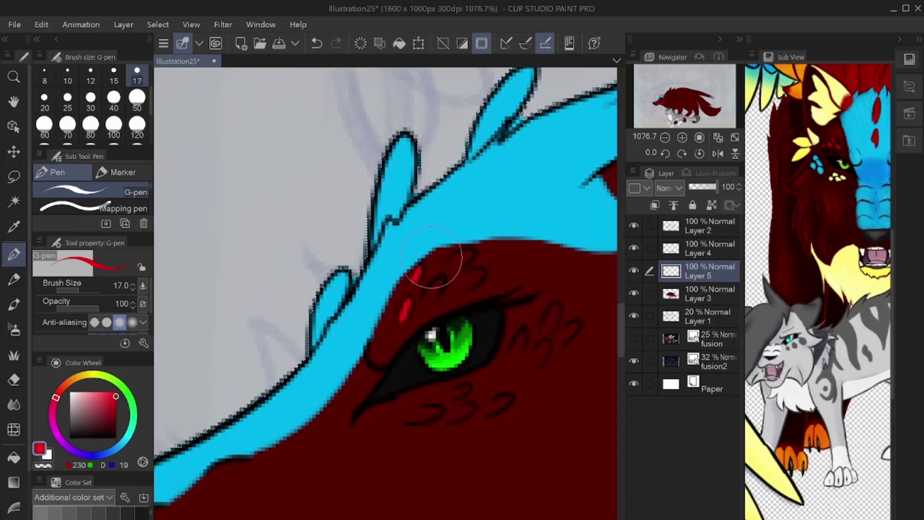
pyautogui.moveTo(438, 285); pyautogui.dragTo(431, 295)
pyautogui.moveTo(455, 264)
pyautogui.mouseDown()
pyautogui.moveTo(468, 257)
pyautogui.moveTo(481, 274)
pyautogui.mouseUp()
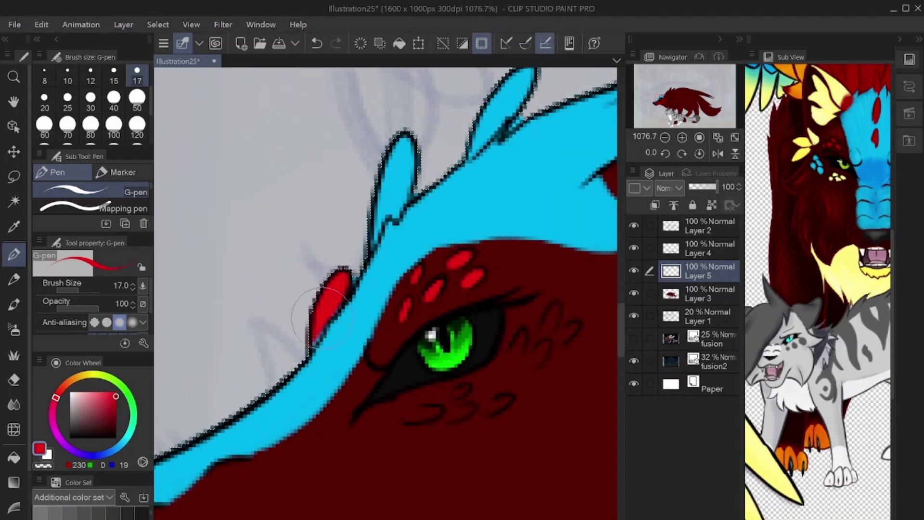
# - Colour the small crest feathers along the wolf's forehead with the same red
pyautogui.moveTo(376, 231)
pyautogui.mouseDown()
pyautogui.moveTo(388, 178)
pyautogui.moveTo(402, 196)
pyautogui.moveTo(320, 261)
pyautogui.mouseUp()
pyautogui.moveTo(420, 149); pyautogui.dragTo(369, 214)
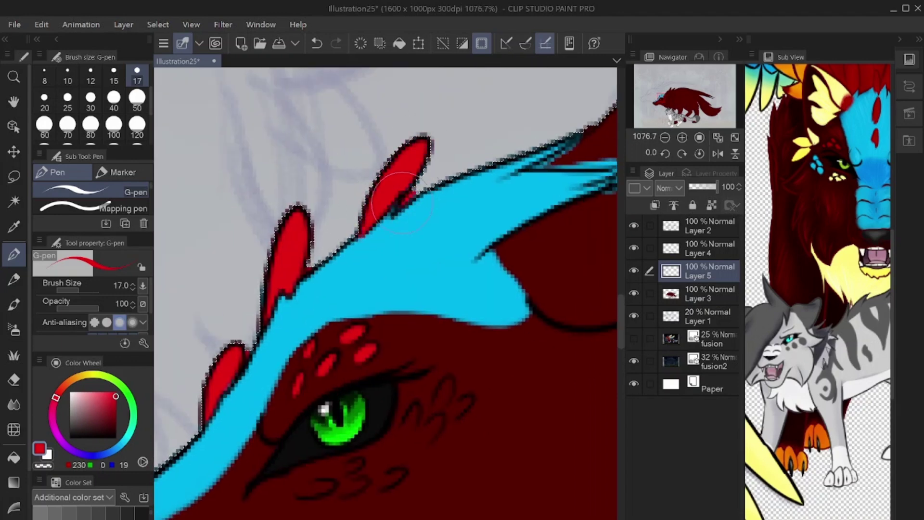
pyautogui.moveTo(544, 224); pyautogui.dragTo(373, 248)
pyautogui.scroll(-1, 373, 247)
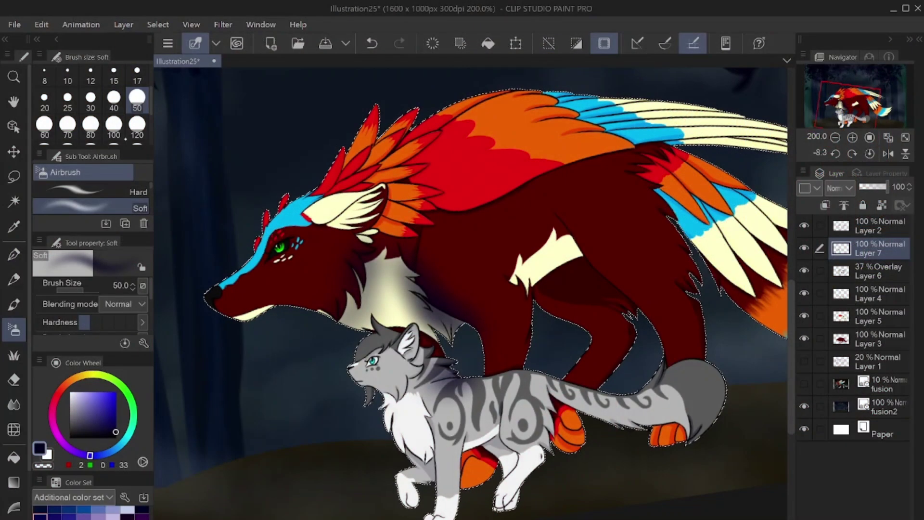
# - Airbrush soft dark navy (2, 0, 33) shadows on the cat's body, the hind paws and the wolf's pale thigh band
pyautogui.moveTo(568, 435)
pyautogui.mouseDown()
pyautogui.moveTo(460, 476)
pyautogui.moveTo(436, 455)
pyautogui.moveTo(419, 463)
pyautogui.moveTo(424, 476)
pyautogui.mouseUp()
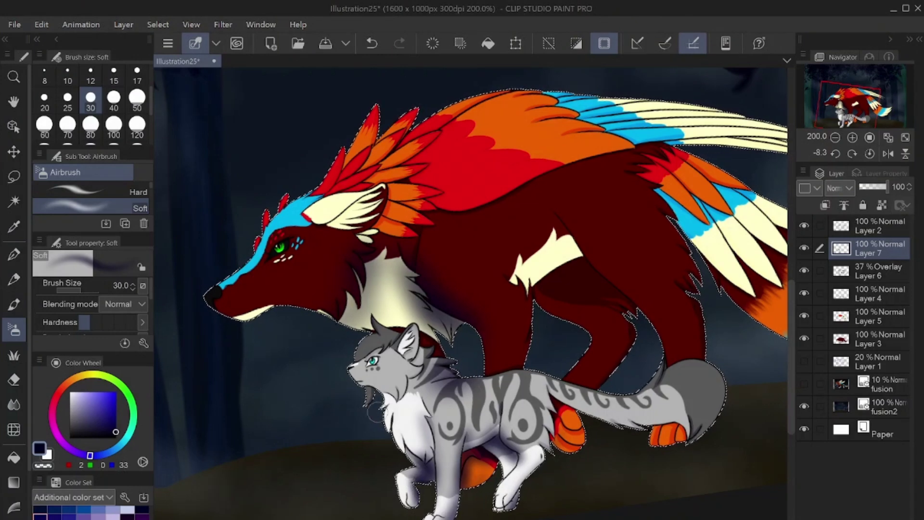
pyautogui.moveTo(560, 409); pyautogui.dragTo(558, 400)
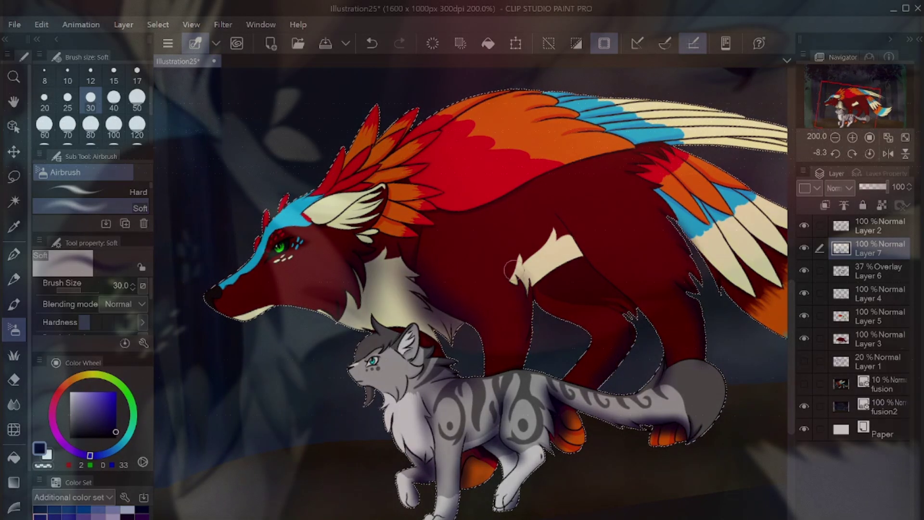
pyautogui.moveTo(561, 243); pyautogui.dragTo(580, 254)
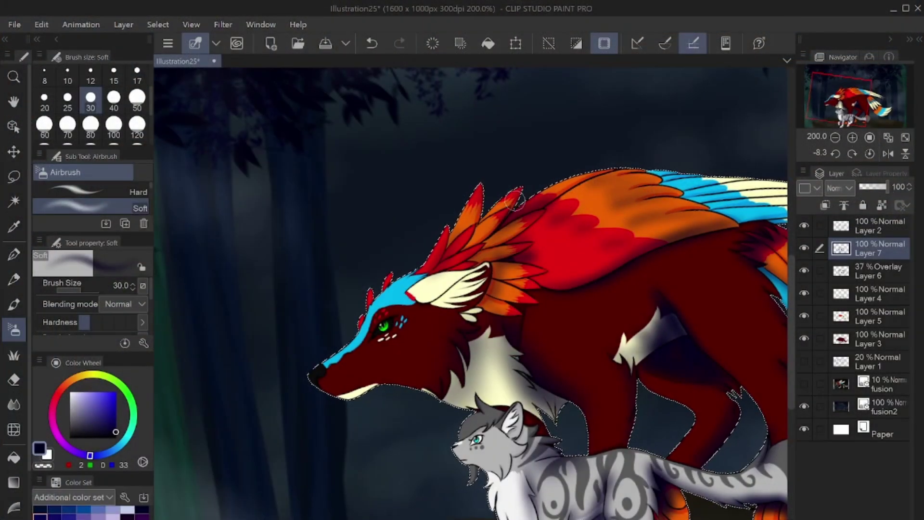
# - Airbrush dark navy shadows on the wolf's crest feathers and along its lower jaw at brush size 30
pyautogui.moveTo(487, 288); pyautogui.dragTo(555, 213)
pyautogui.moveTo(501, 220); pyautogui.dragTo(529, 206)
pyautogui.moveTo(424, 323); pyautogui.dragTo(454, 312)
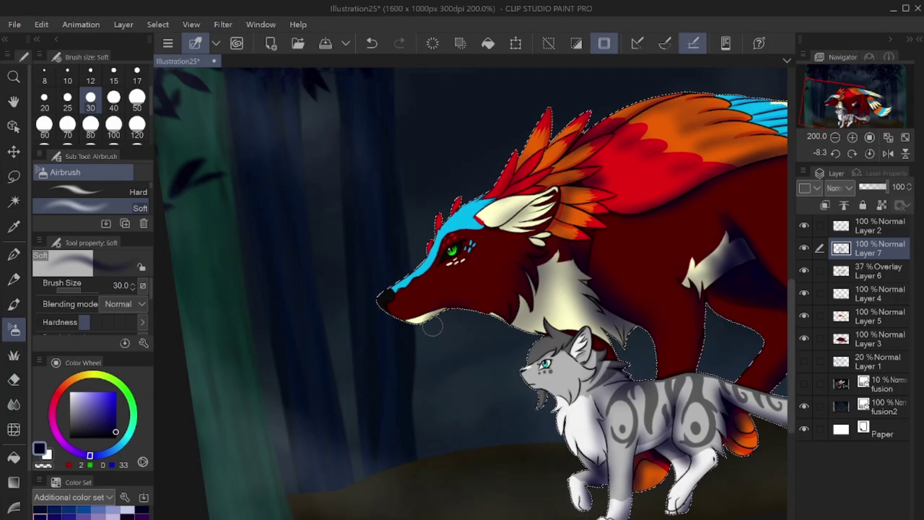
# - Set the animals' shadow layer to Hard light blending at 62% opacity
pyautogui.moveTo(693, 193); pyautogui.dragTo(385, 278)
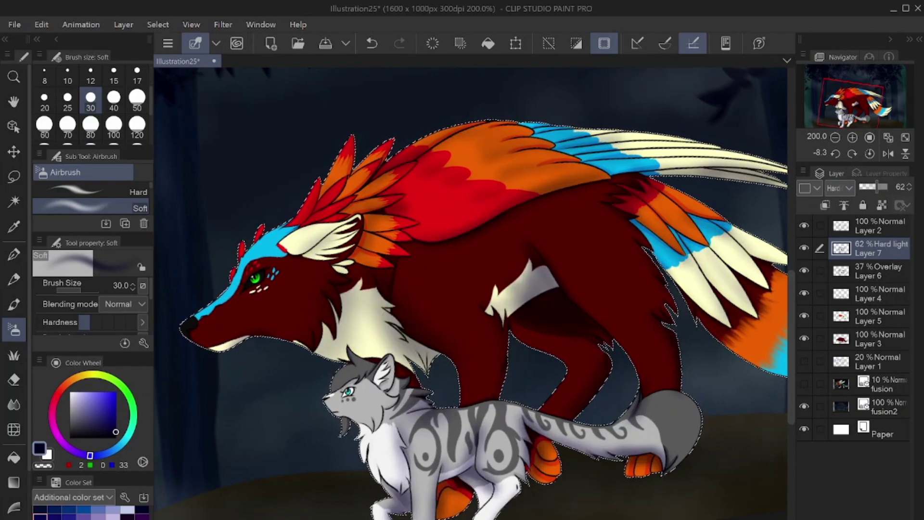
pyautogui.moveTo(373, 369); pyautogui.dragTo(409, 241)
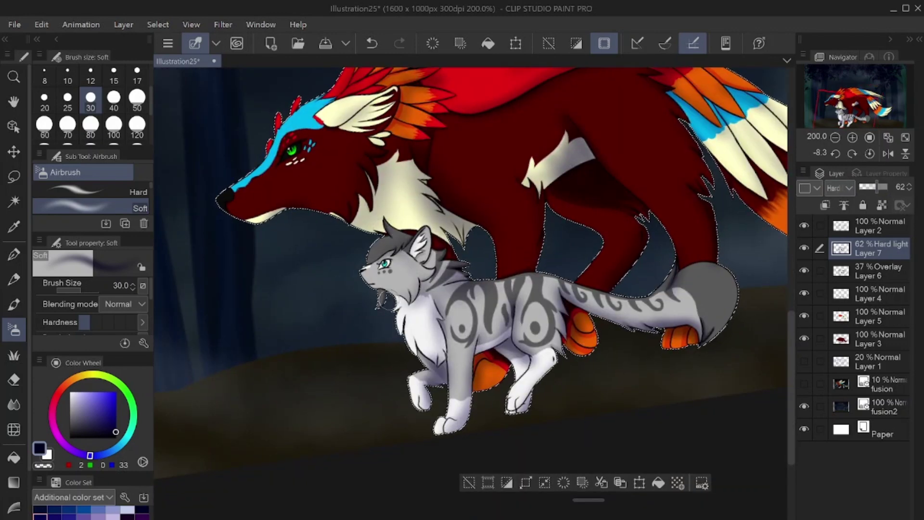
pyautogui.moveTo(388, 301); pyautogui.dragTo(350, 418)
pyautogui.scroll(-1, 314, 250)
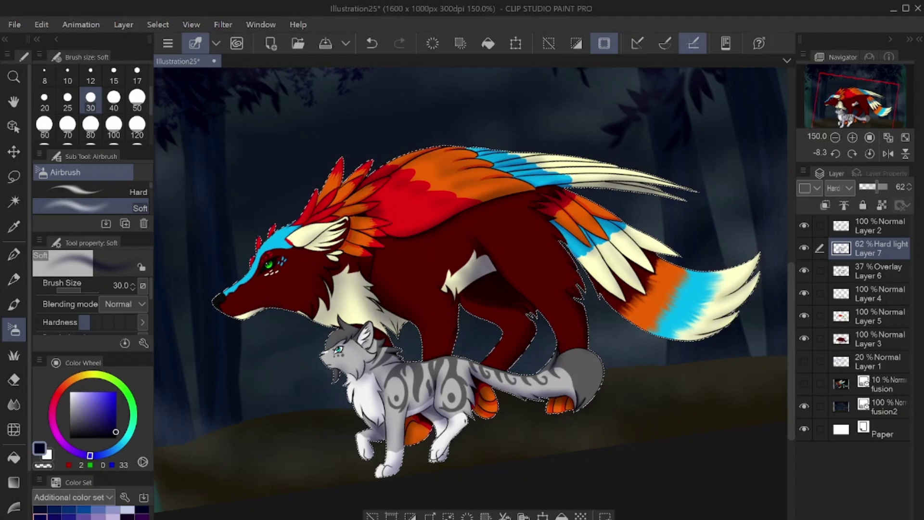
# - Fill the selected animals with dark wine red (85, 0, 23) on a new topmost layer, blended as Pin light at 18% opacity
pyautogui.click(881, 223)
pyautogui.hotkey('ctrl', 'shift', 'n')
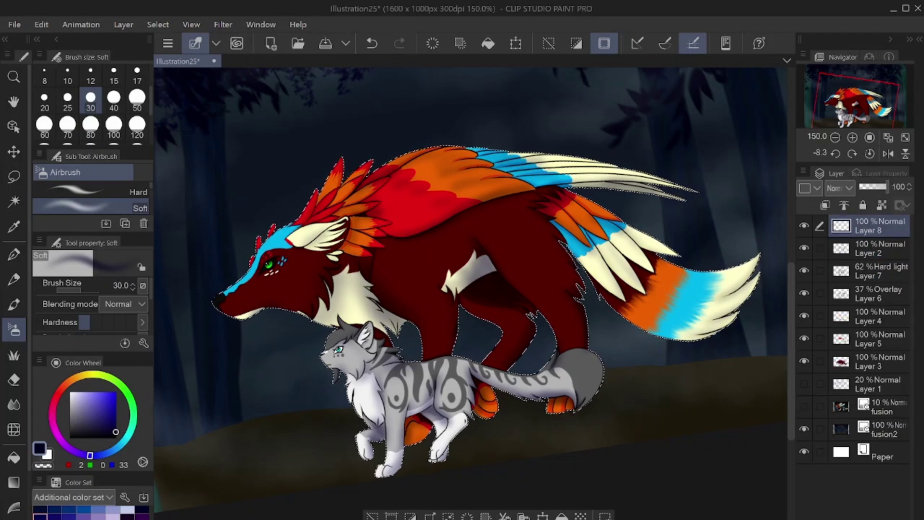
pyautogui.scroll(-1, 92, 512)
pyautogui.click(114, 518)
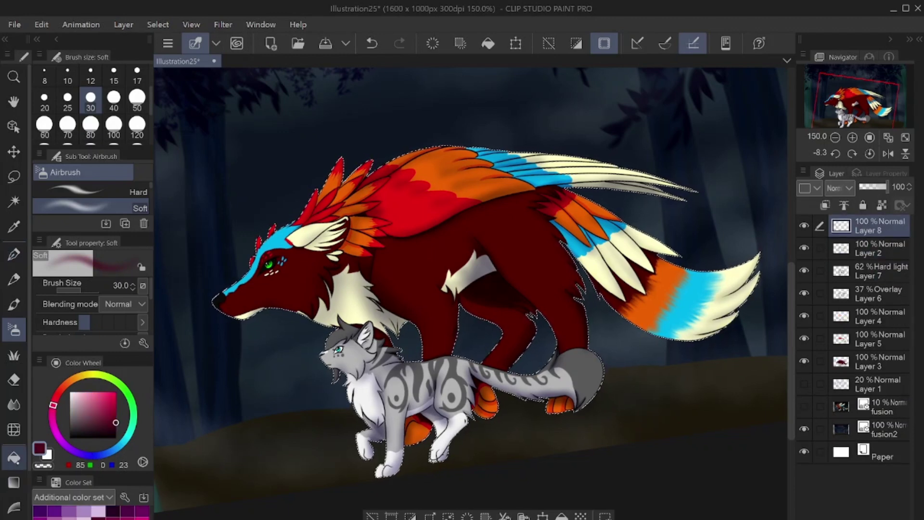
pyautogui.click(13, 457)
pyautogui.click(562, 516)
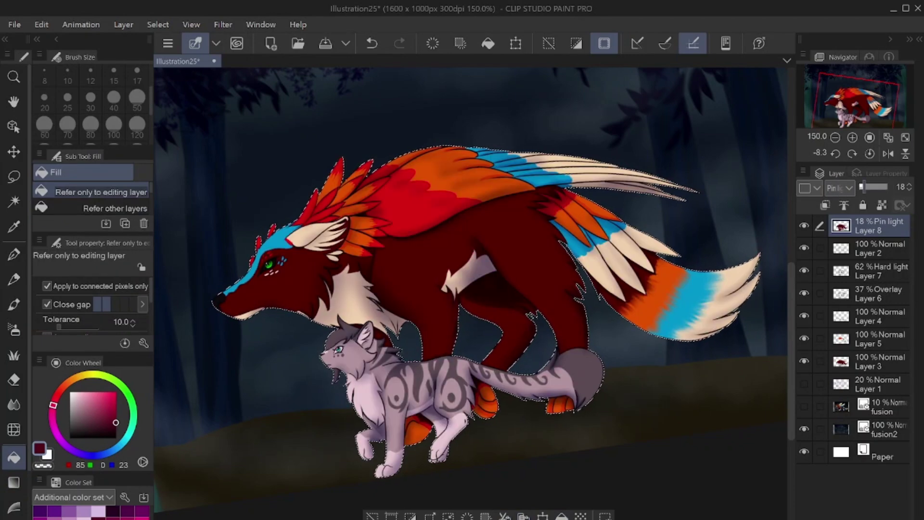
pyautogui.moveTo(876, 187); pyautogui.dragTo(862, 187)
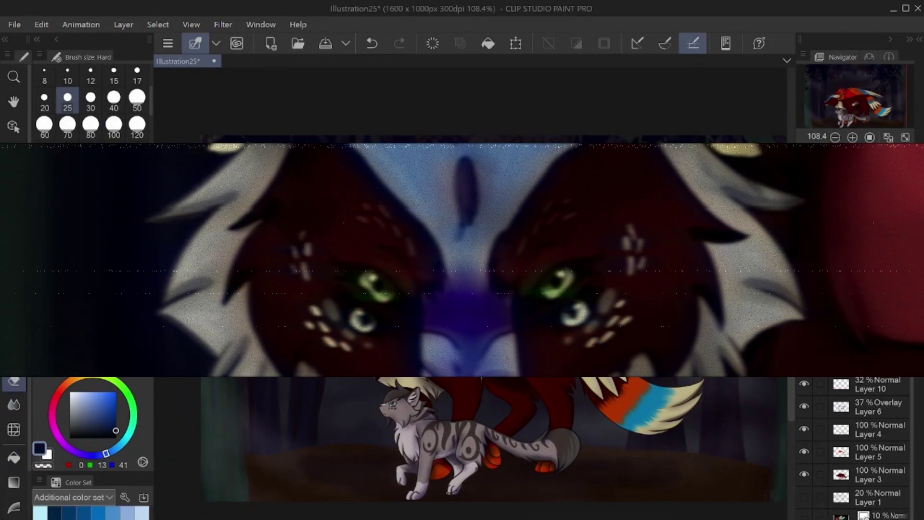
# - Erase the Darker color shade over the wolf's tail and the cat using the soft eraser at size 40
pyautogui.click(113, 100)
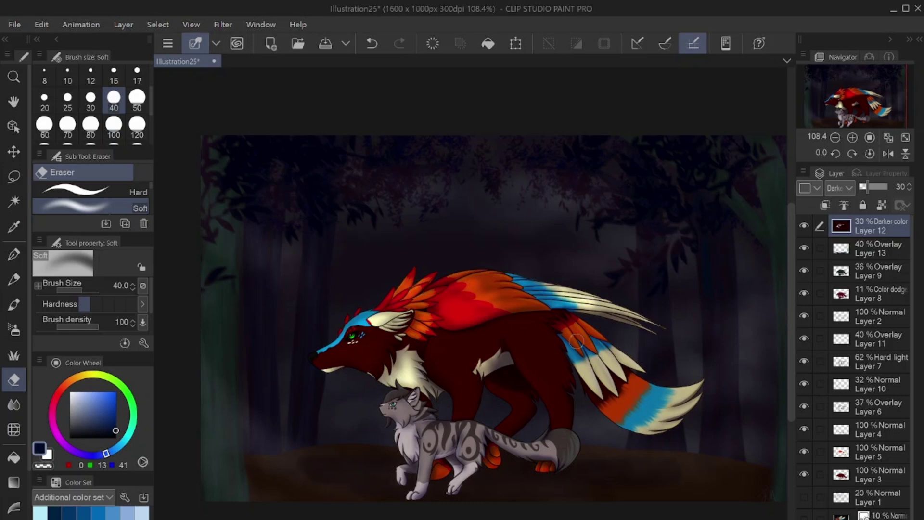
pyautogui.moveTo(671, 391); pyautogui.dragTo(633, 409)
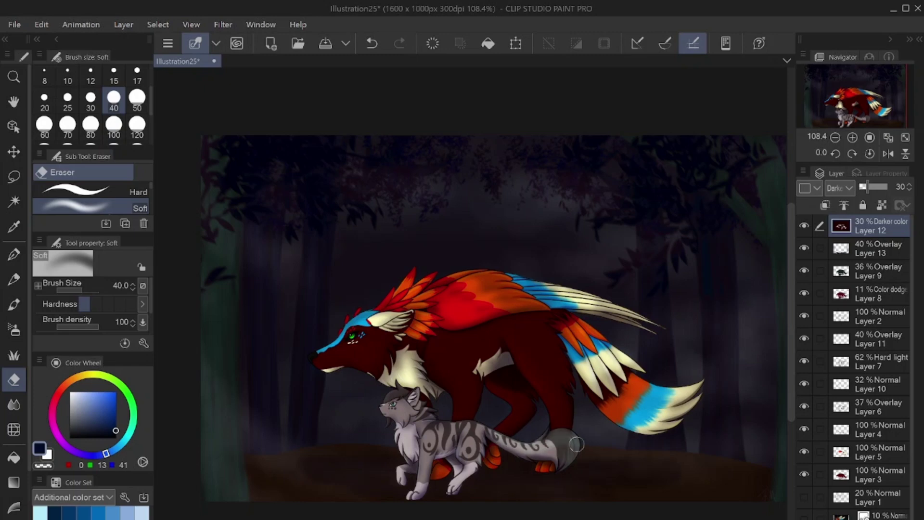
pyautogui.moveTo(452, 432); pyautogui.dragTo(414, 482)
# - Load the silhouette of both animals as a selection and add a new layer directly below the Darker color layer
pyautogui.keyDown('ctrl'); pyautogui.click(841, 475); pyautogui.keyUp('ctrl')
pyautogui.click(13, 329)
pyautogui.click(881, 248)
pyautogui.hotkey('ctrl', 'shift', 'n')
# - Paint dark navy (0, 13, 41) leaf patterns across the wolf and the cat with the Foliage brush at size 500
pyautogui.click(14, 356)
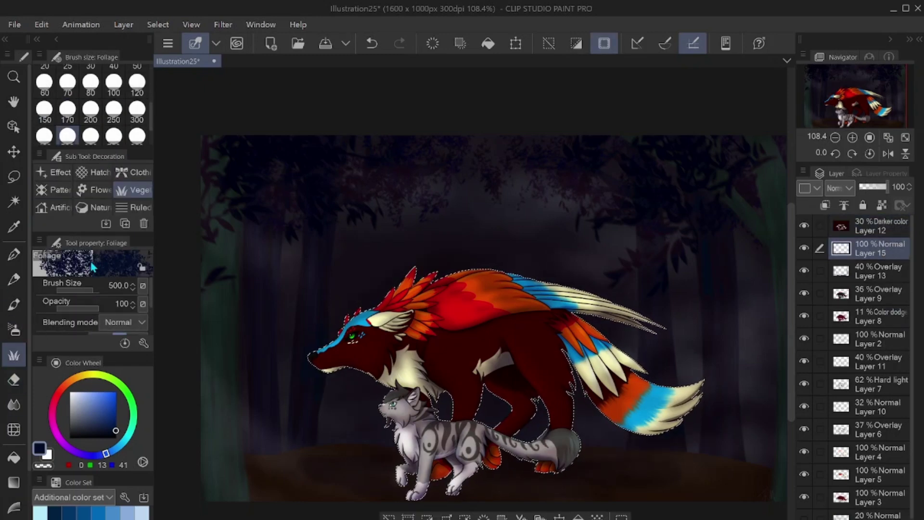
pyautogui.moveTo(517, 296); pyautogui.dragTo(553, 340)
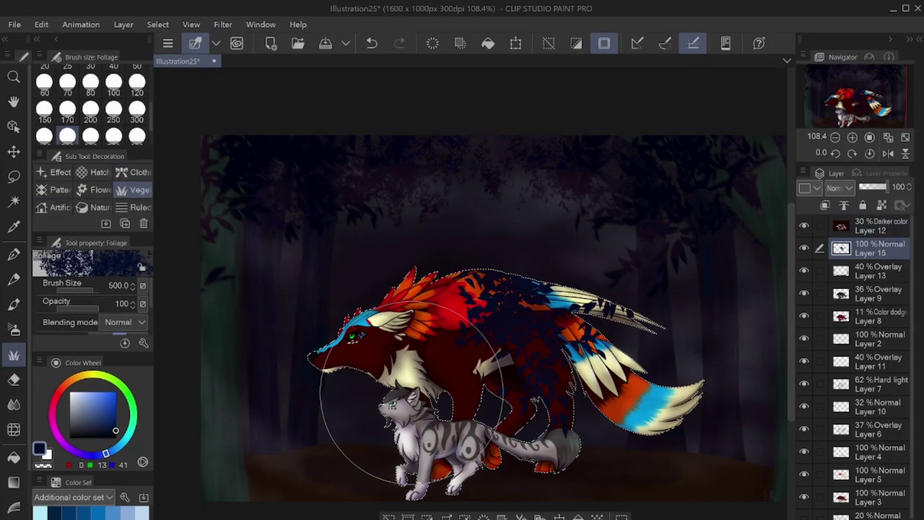
pyautogui.moveTo(456, 401); pyautogui.dragTo(370, 410)
pyautogui.moveTo(547, 433); pyautogui.dragTo(371, 227)
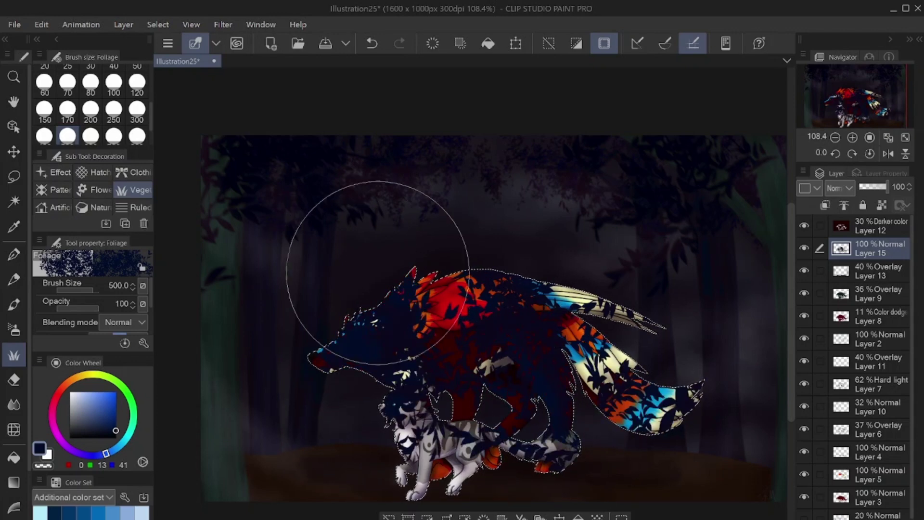
# - Set the leaf pattern layer to Overlay blending at 35% opacity
pyautogui.moveTo(887, 187); pyautogui.dragTo(869, 186)
pyautogui.click(841, 187)
pyautogui.click(853, 367)
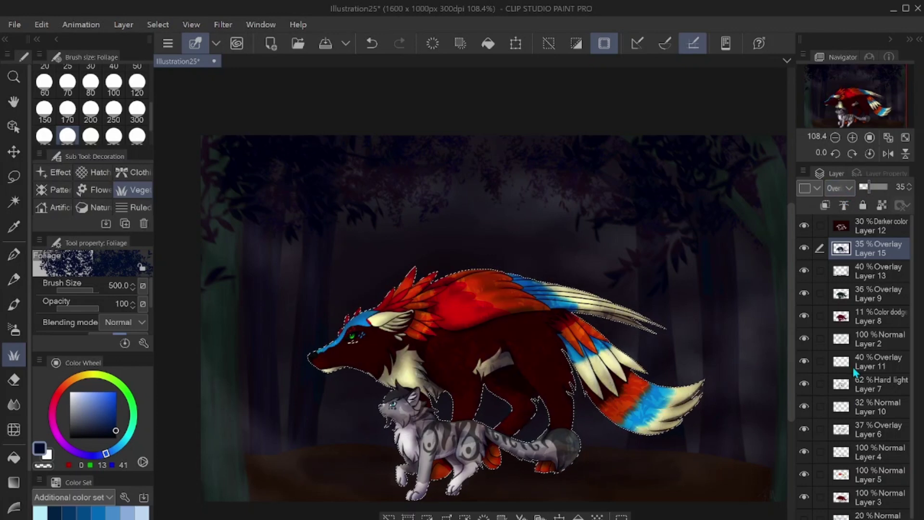